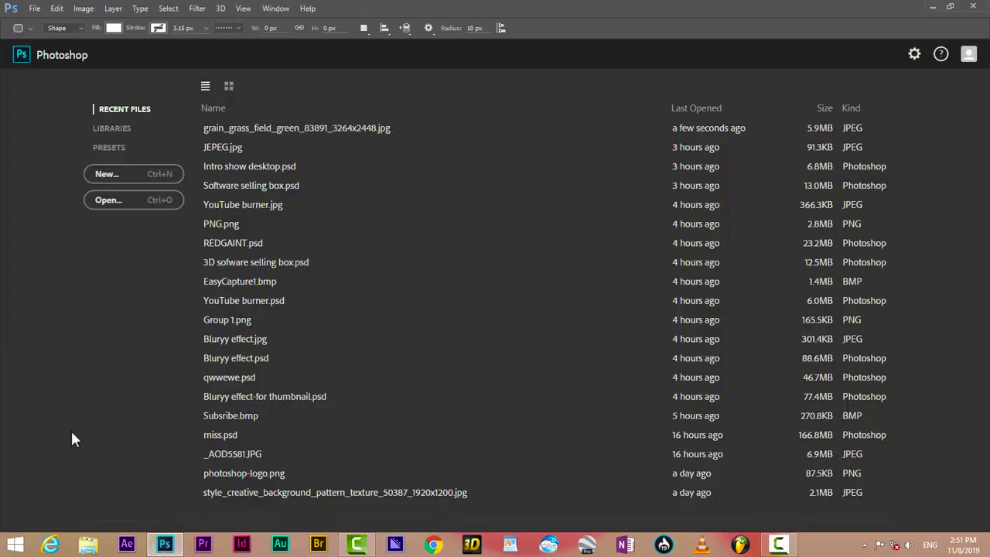
Step: Create a new 1920 × 1080 px document from the preset size
click(35, 8)
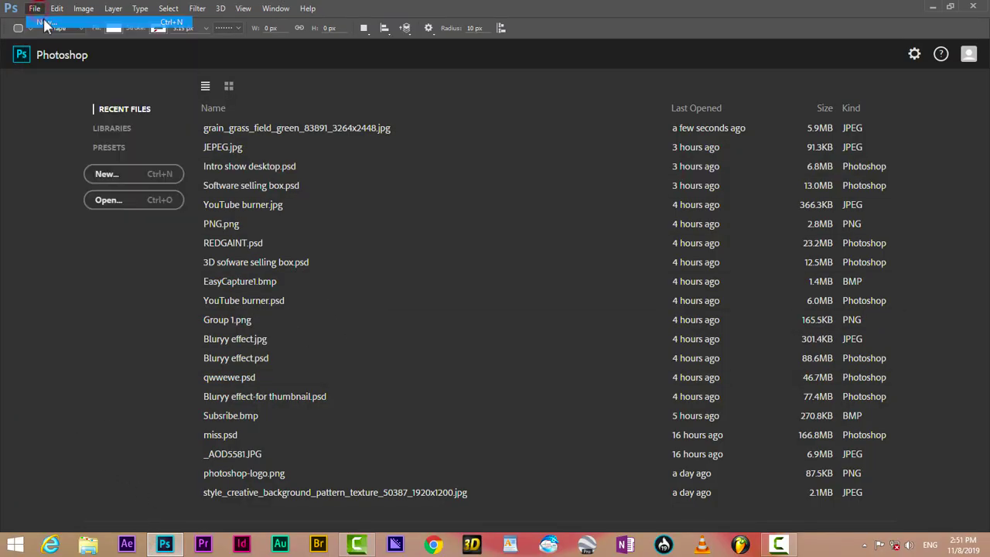
click(311, 192)
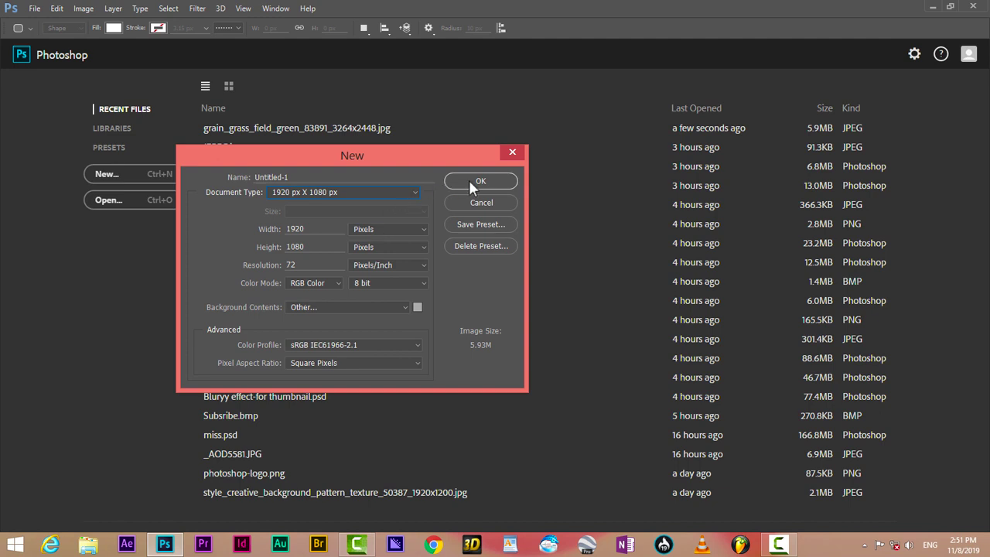
click(469, 180)
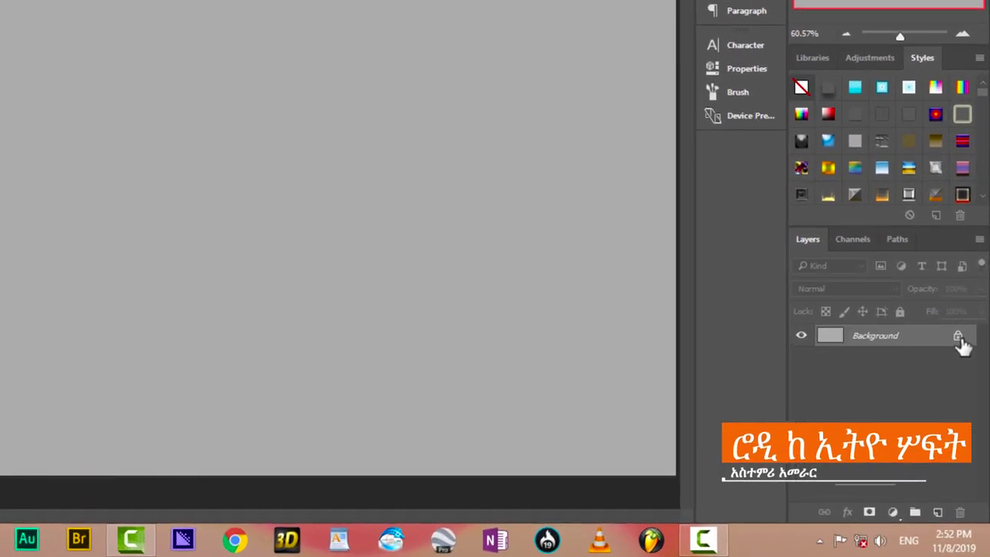
Step: Unlock the Background layer and convert Layer 0 into a smart object
click(957, 337)
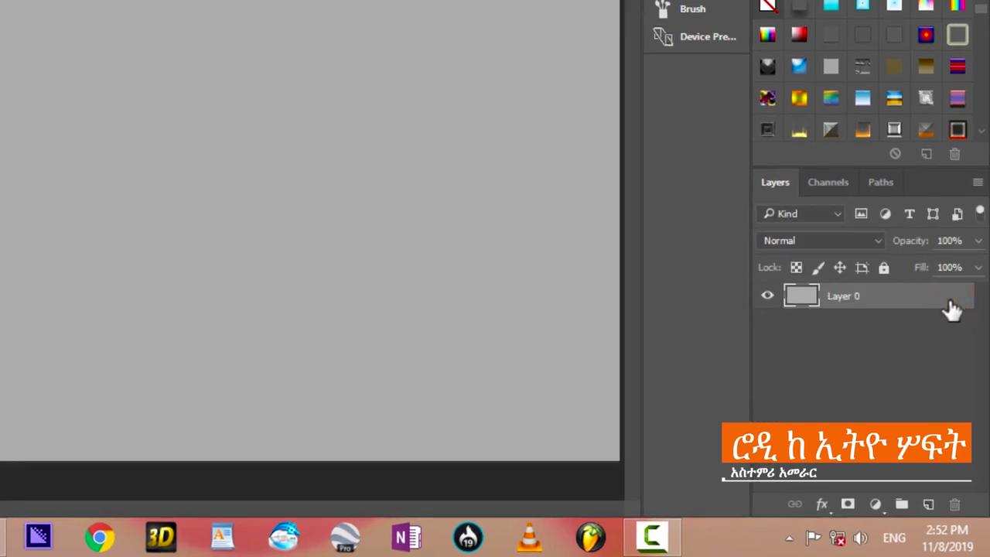
right_click(866, 307)
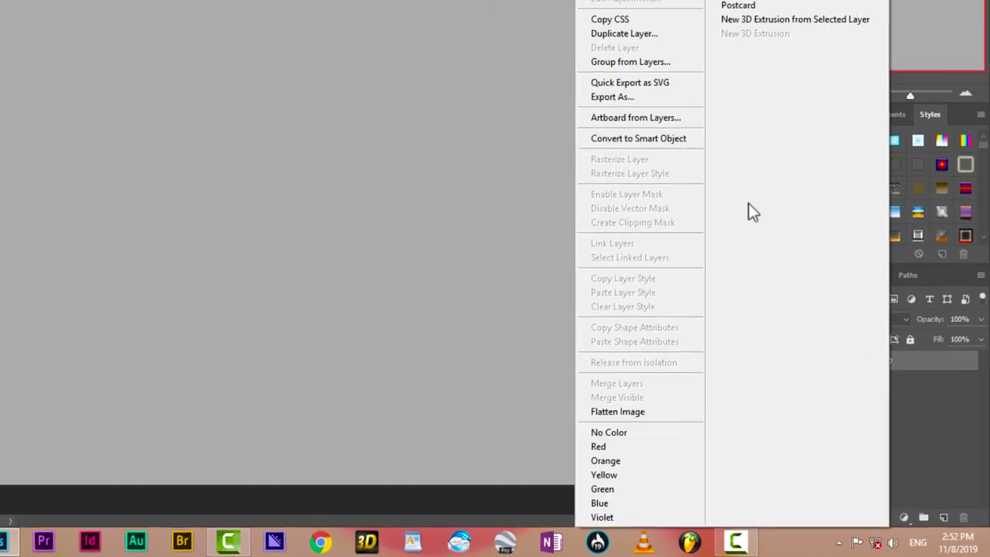
click(687, 175)
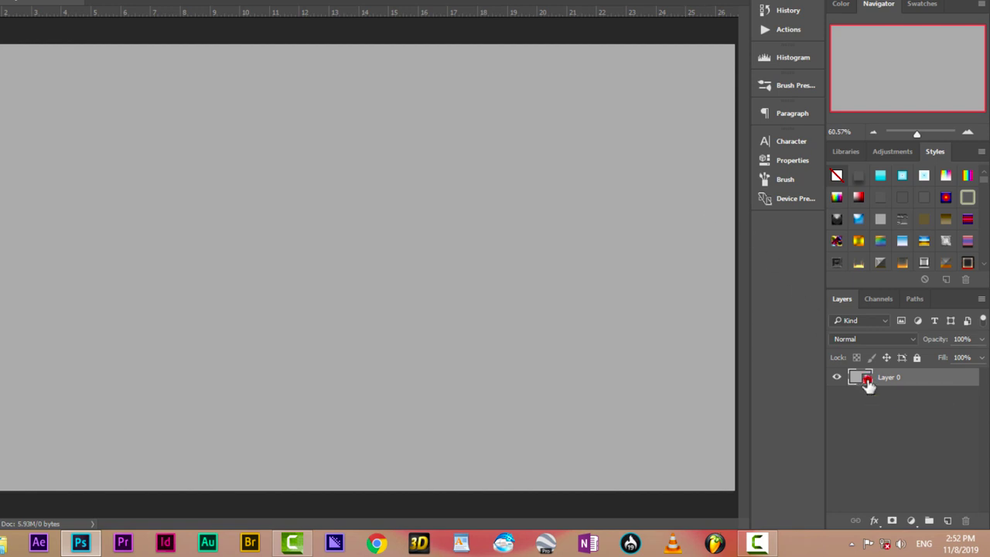
Step: Open the smart object's contents as the Layer 01.psb document
key(ctrl+minus)
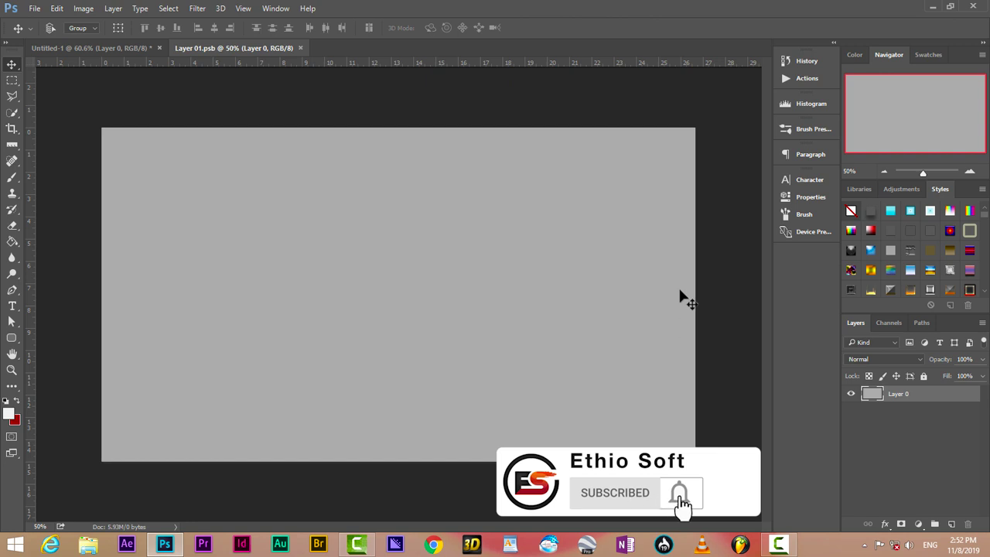
click(126, 49)
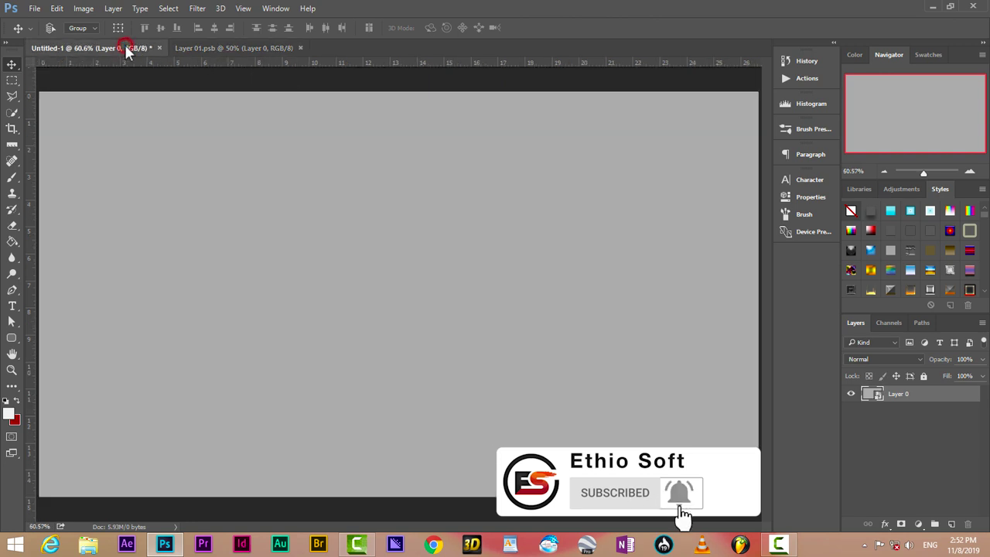
click(207, 48)
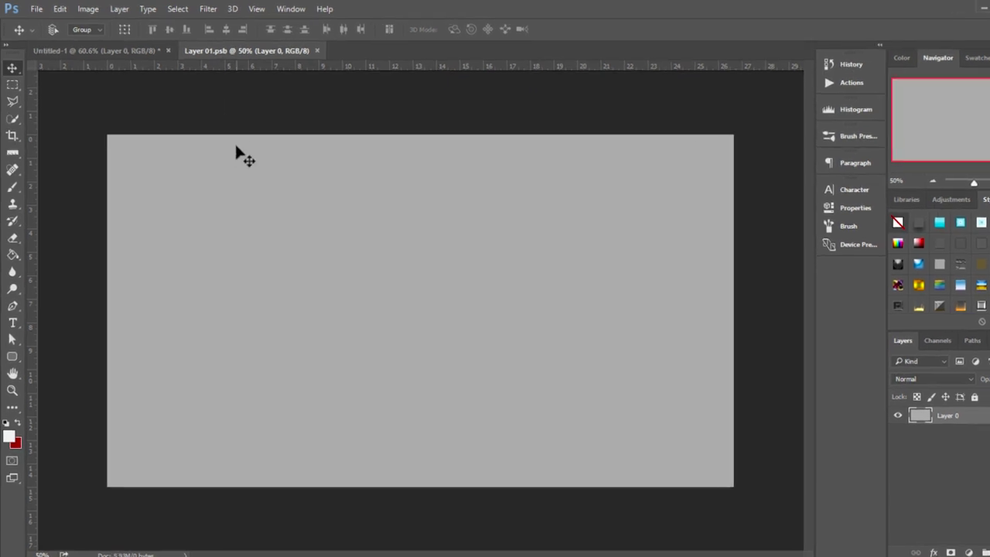
Step: Place the green grass photo as an embedded image in Layer 01.psb
click(46, 12)
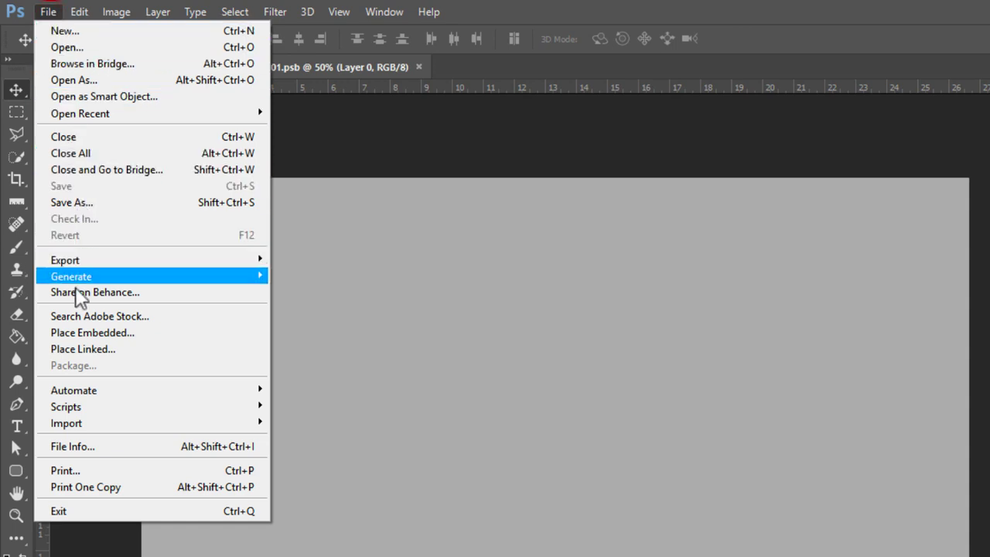
click(95, 332)
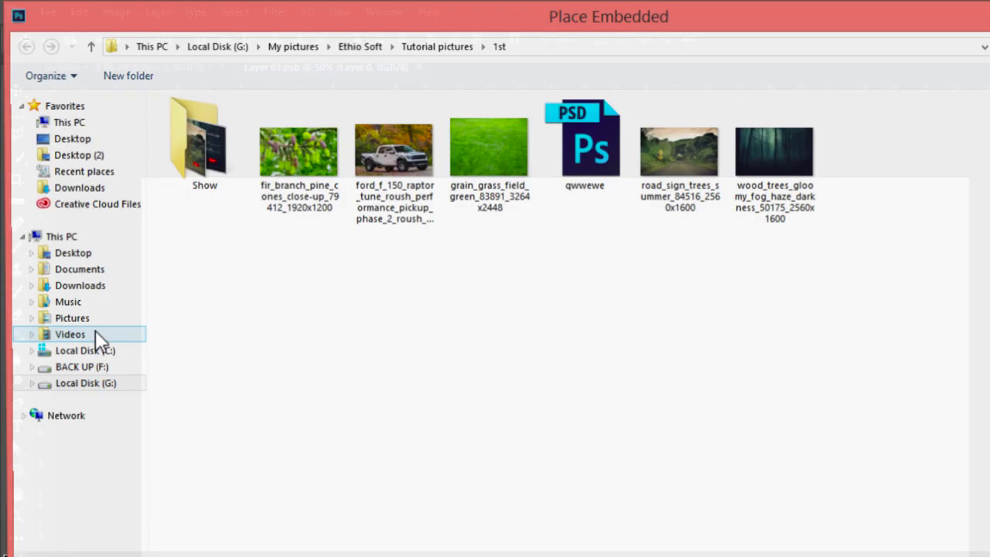
click(471, 151)
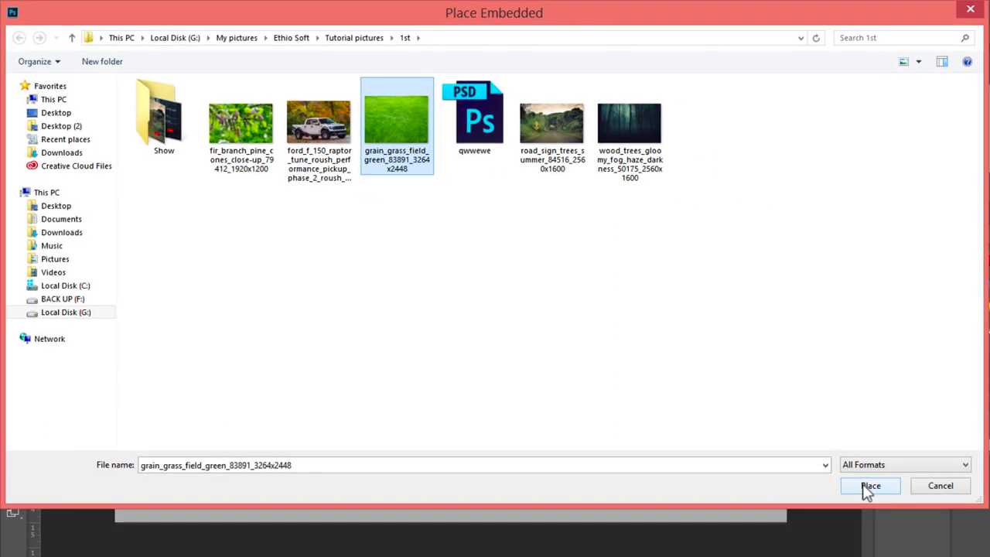
click(871, 486)
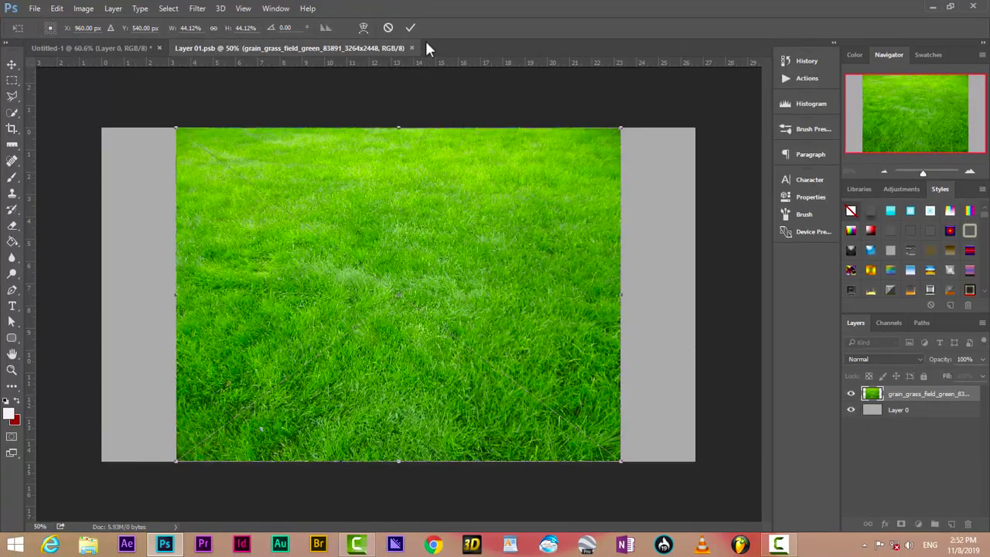
Step: Stretch the grass photo to fill the canvas and save the smart object contents
alt+click(121, 375)
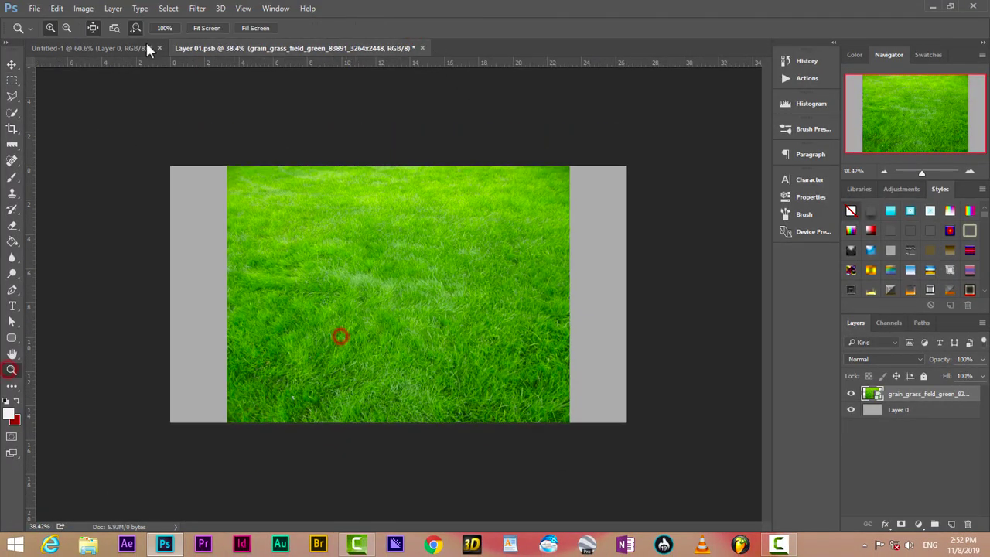
drag(226, 166, 170, 165)
drag(570, 421, 627, 422)
click(409, 27)
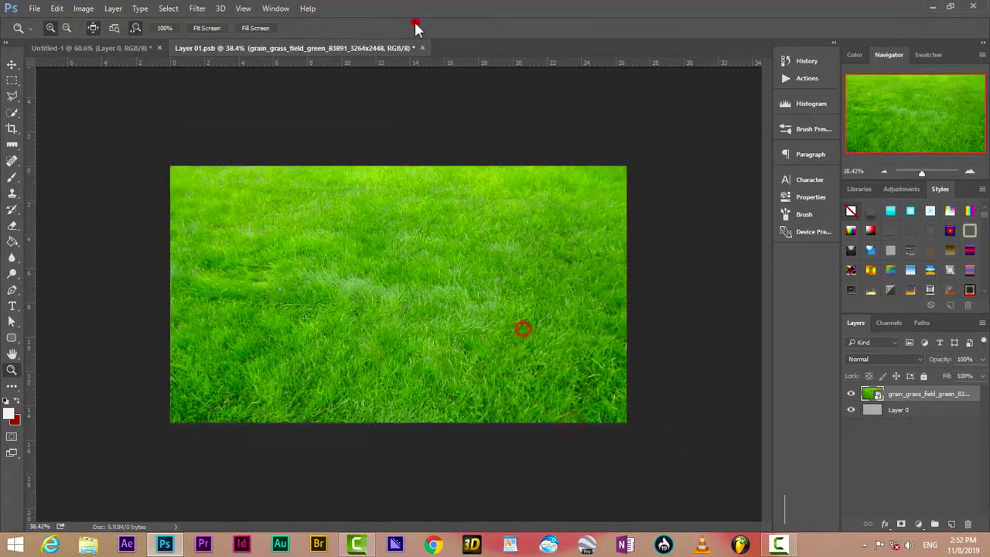
click(34, 9)
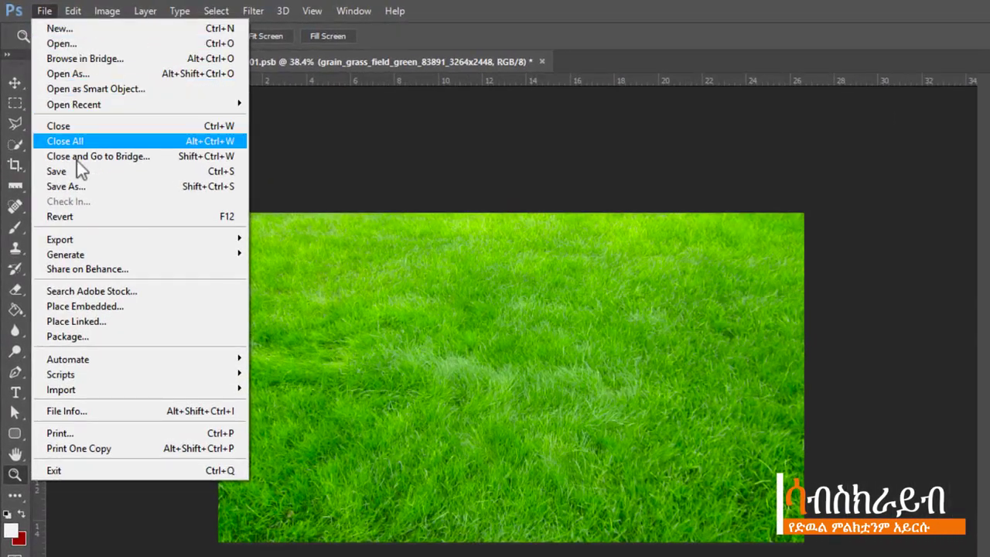
click(56, 171)
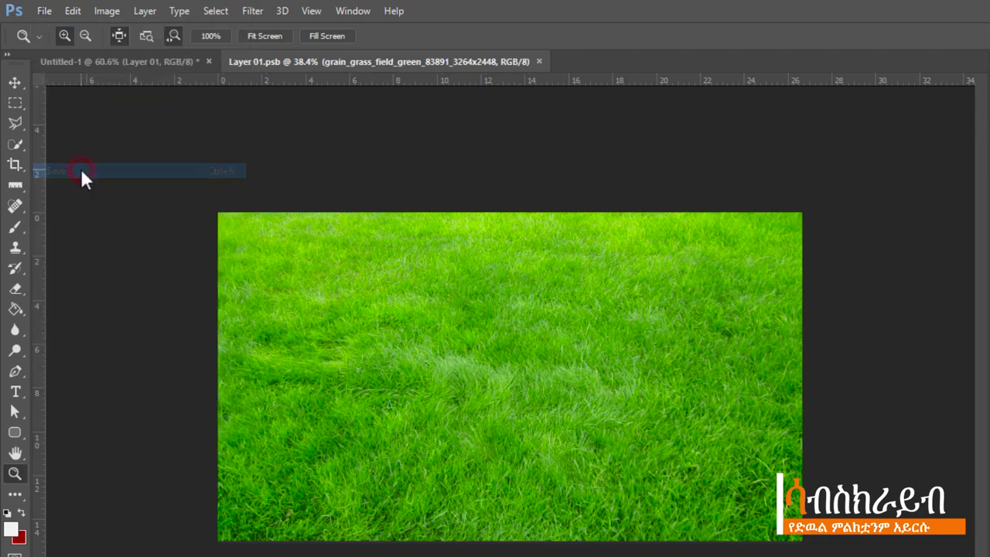
Step: In Untitled-1, duplicate the grass layer as Layer 01 copy
click(126, 60)
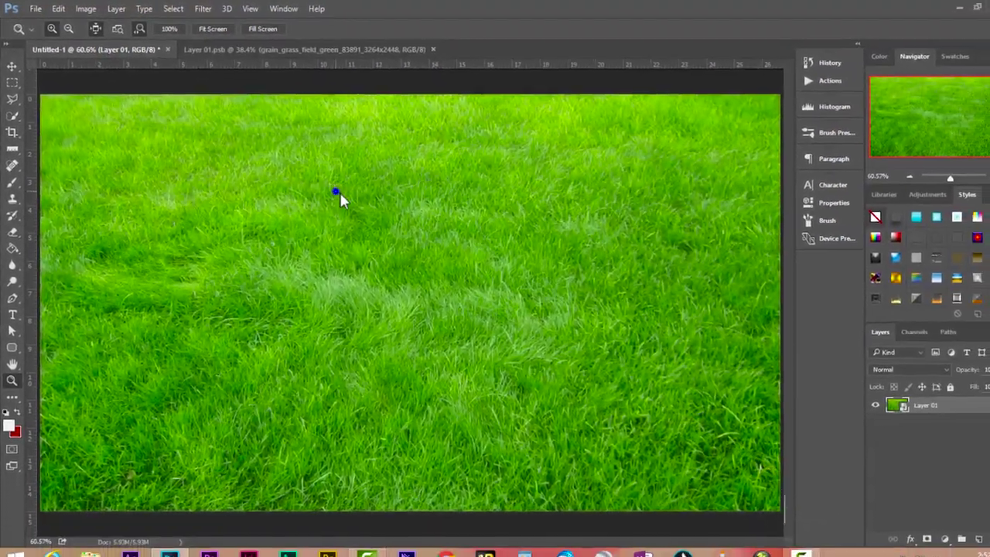
click(336, 194)
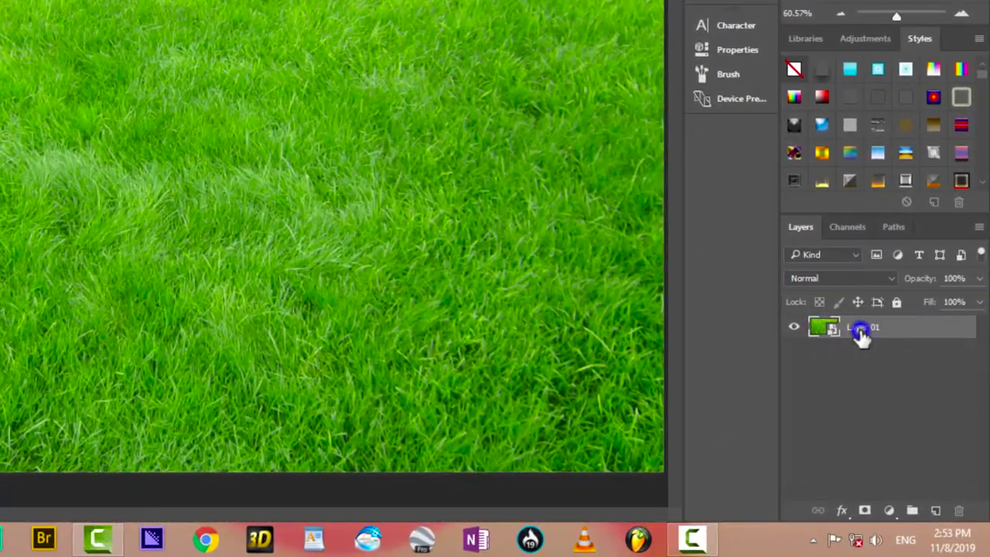
right_click(861, 331)
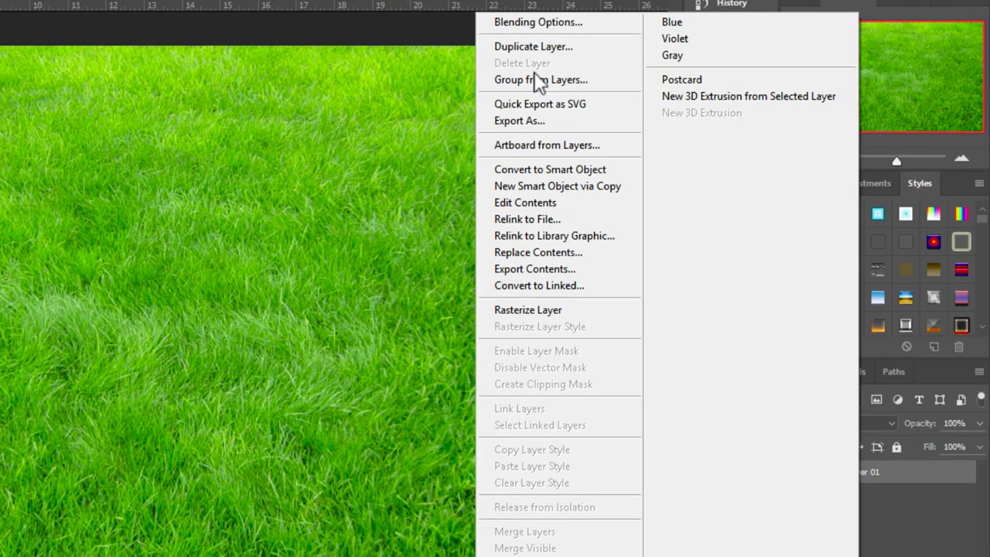
click(531, 48)
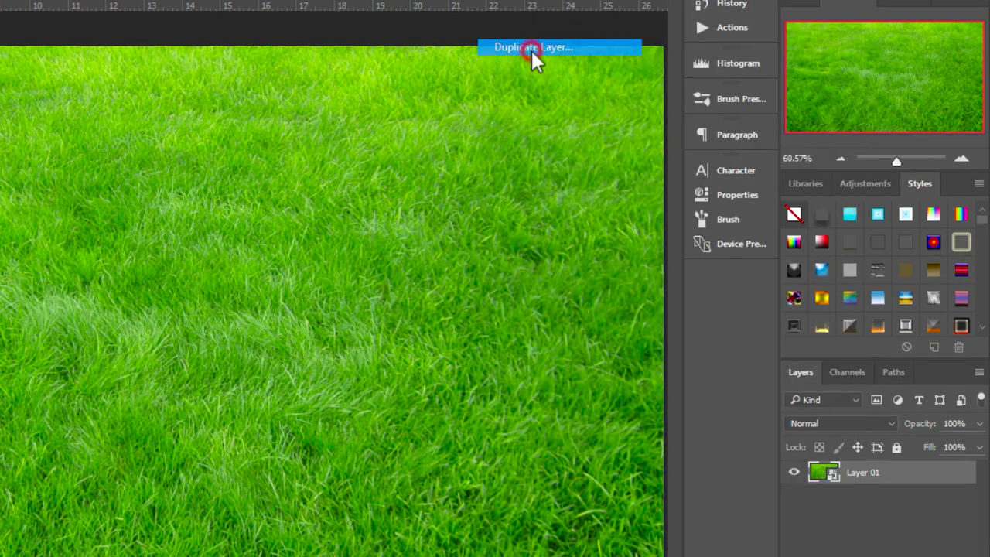
click(453, 157)
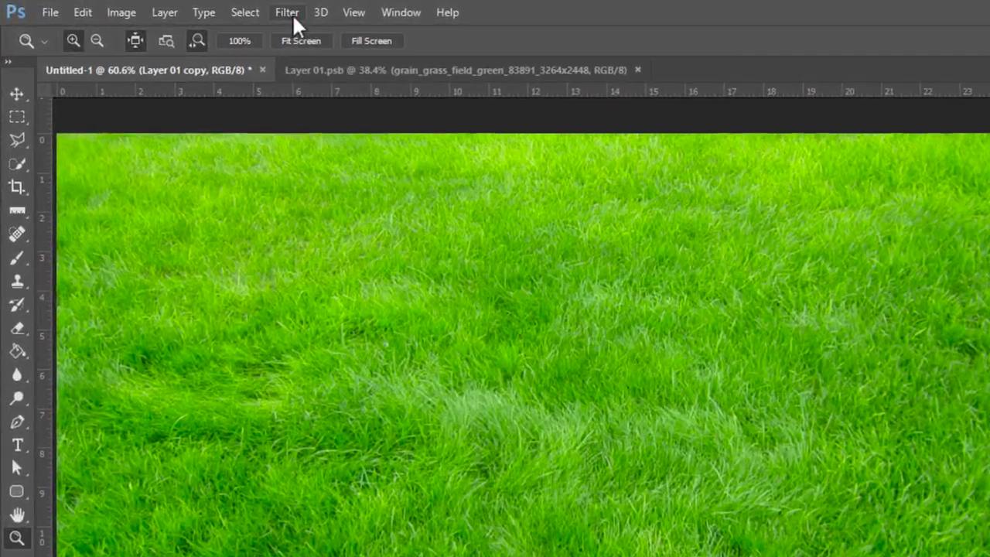
click(292, 14)
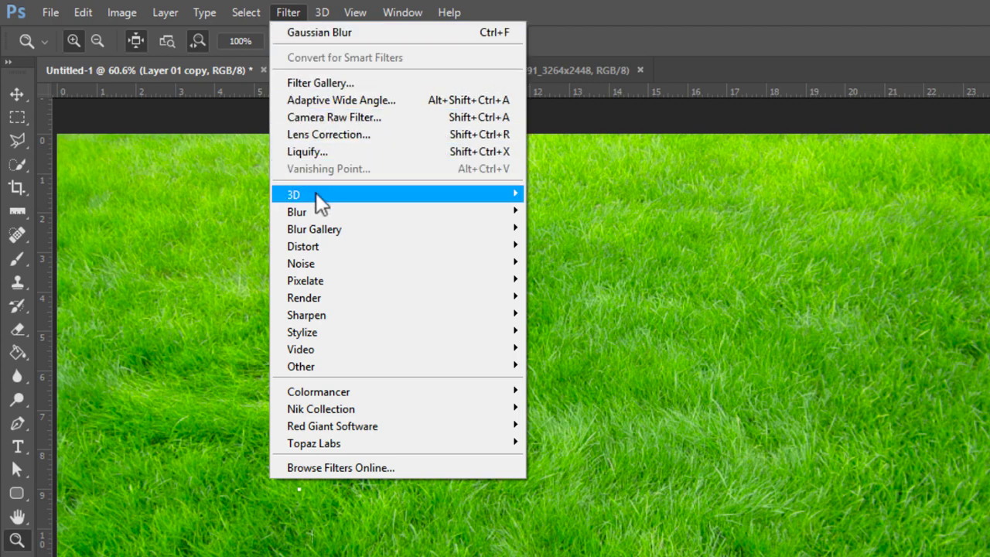
mouse_move(371, 212)
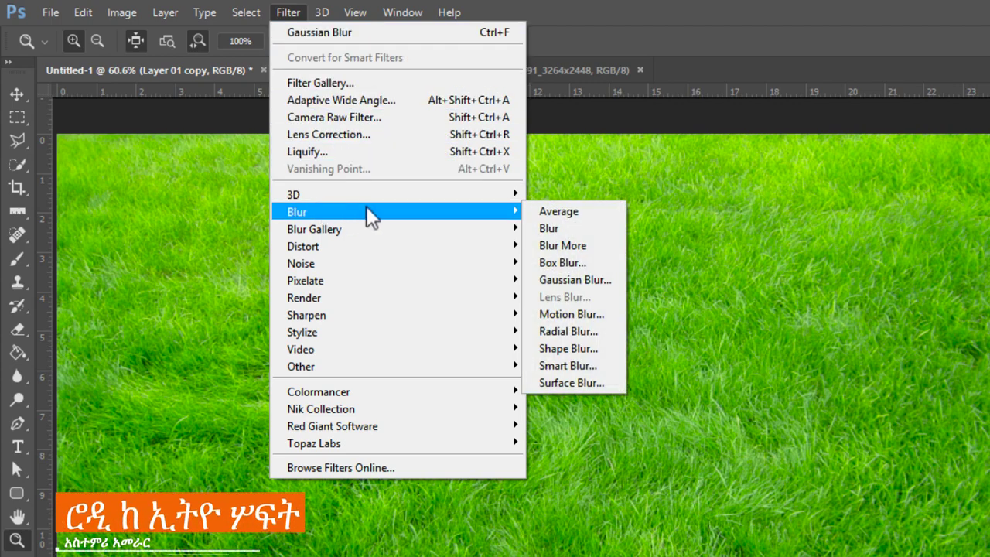
Step: Apply a Gaussian Blur of about 9.6 pixels to Layer 01 copy
click(576, 280)
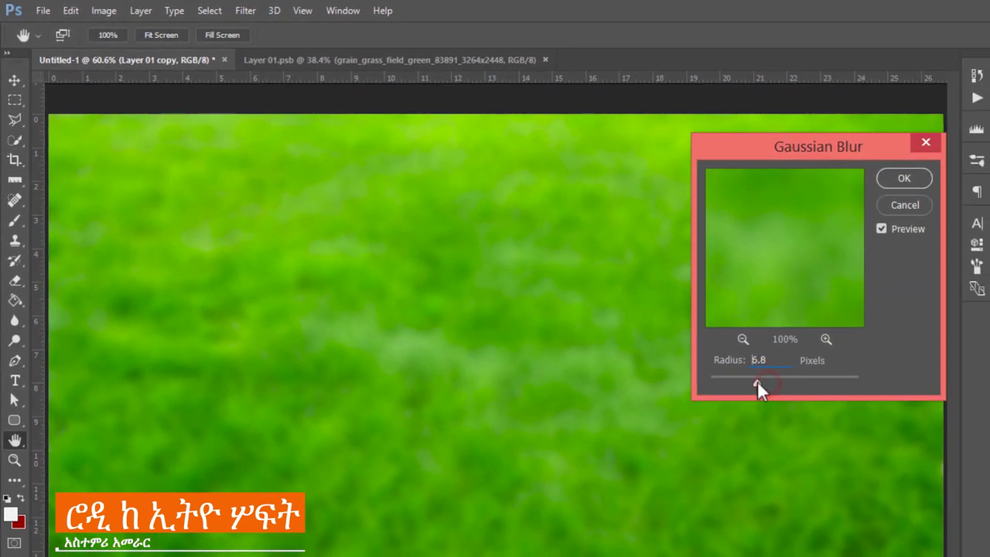
drag(764, 380, 767, 382)
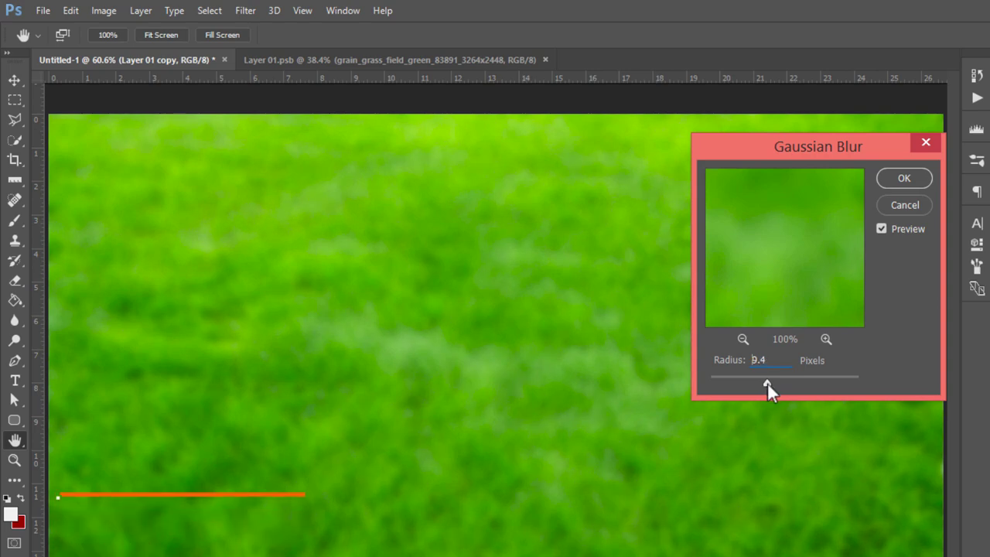
click(894, 181)
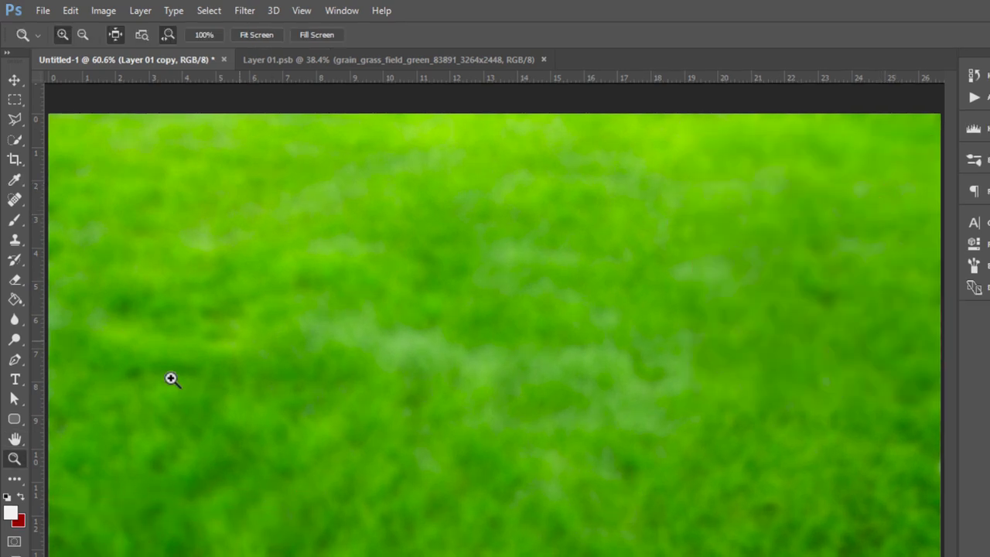
click(14, 419)
Step: Draw a tall white rounded rectangle and move it below Layer 01 copy
right_click(15, 421)
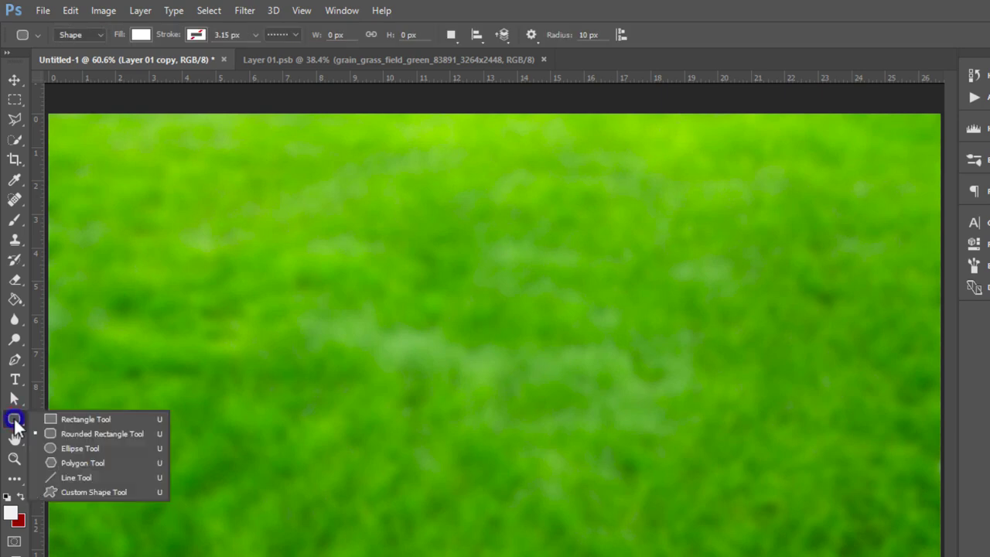
click(93, 434)
drag(621, 138, 850, 547)
key(v)
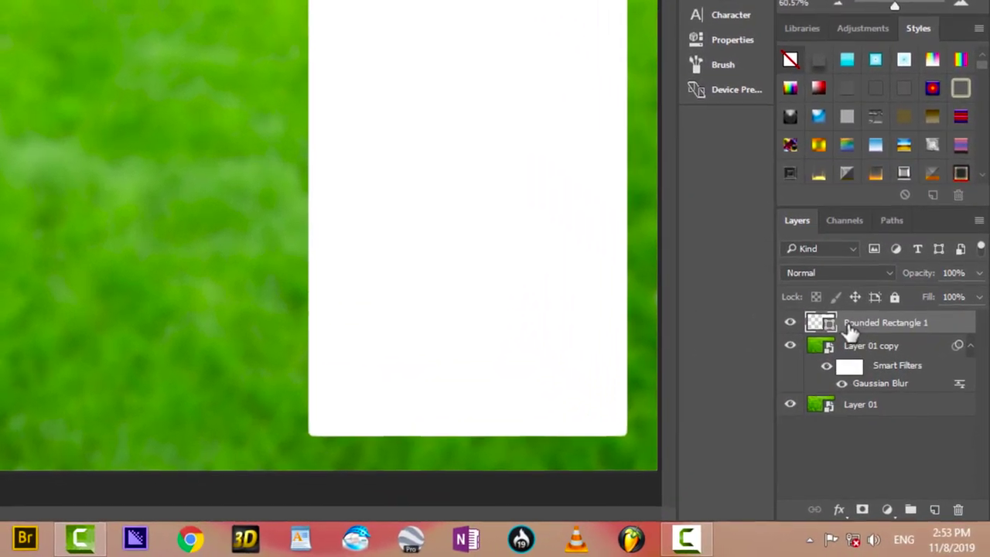
drag(851, 327, 849, 364)
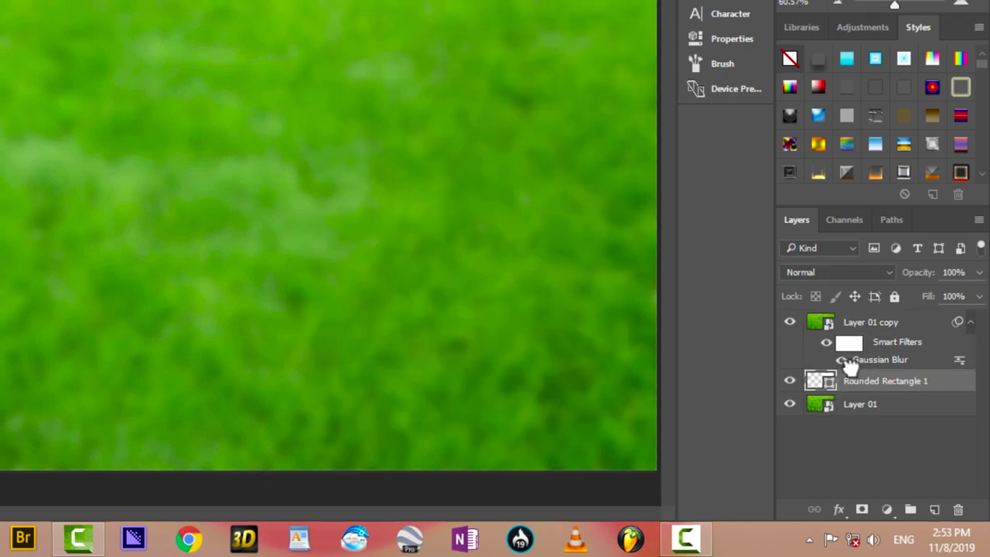
click(854, 325)
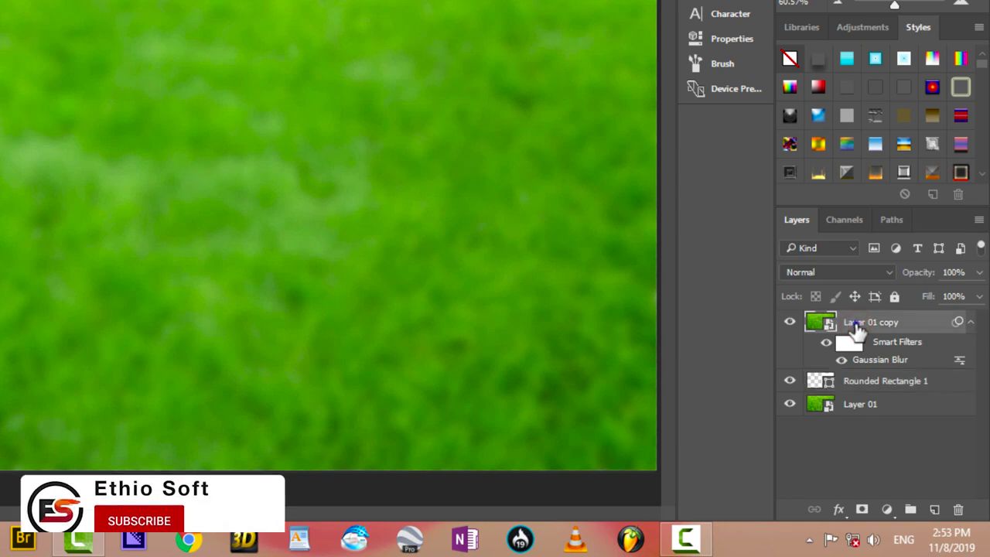
Step: Make Layer 01 copy a clipping mask over Rounded Rectangle 1
right_click(851, 323)
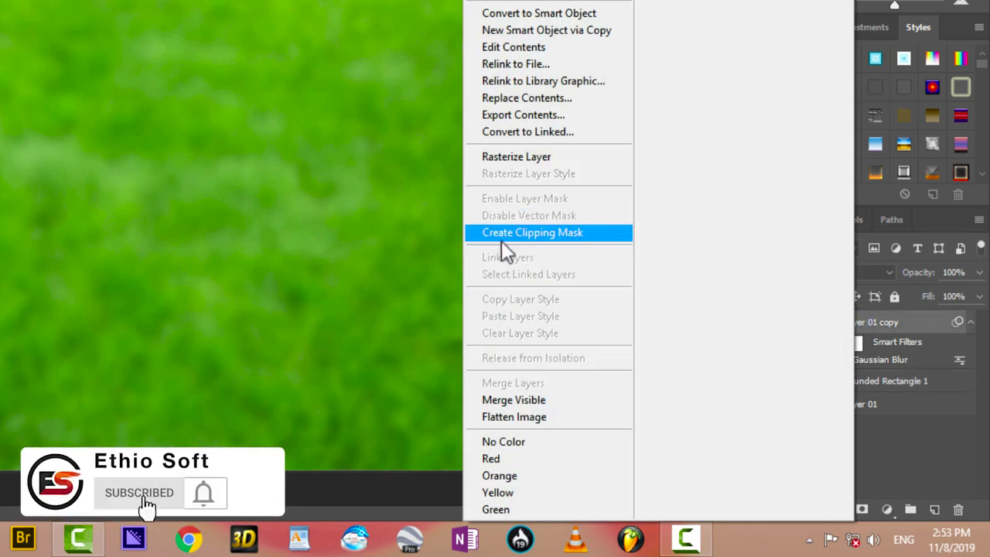
click(521, 232)
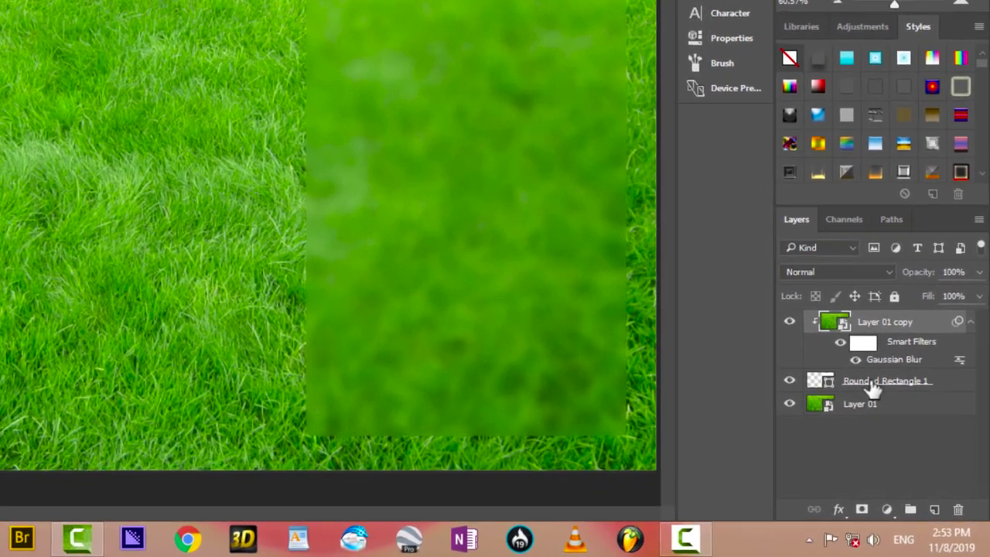
Step: Give Rounded Rectangle 1 a white Inner Glow: 8% opacity, 16% choke, 17 px size
click(892, 414)
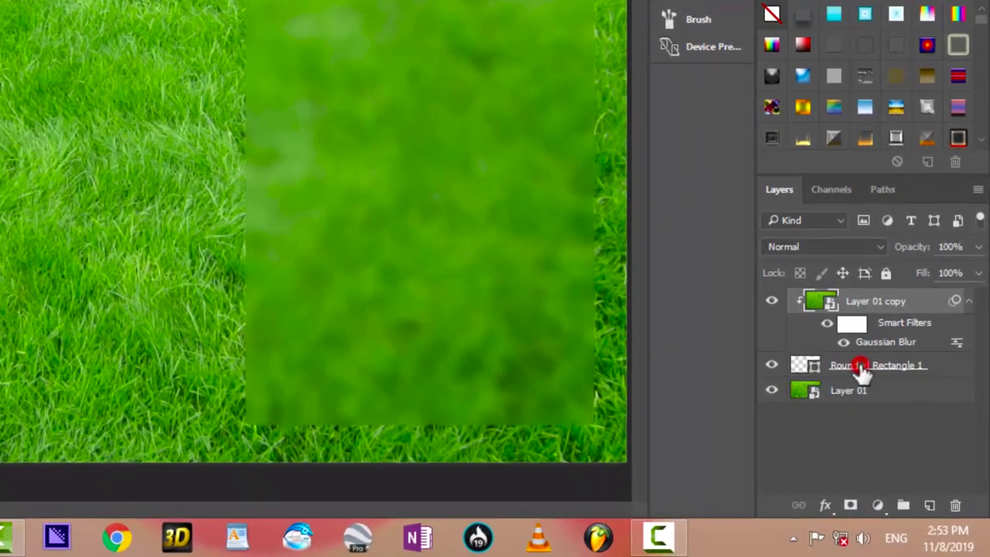
click(860, 367)
right_click(860, 368)
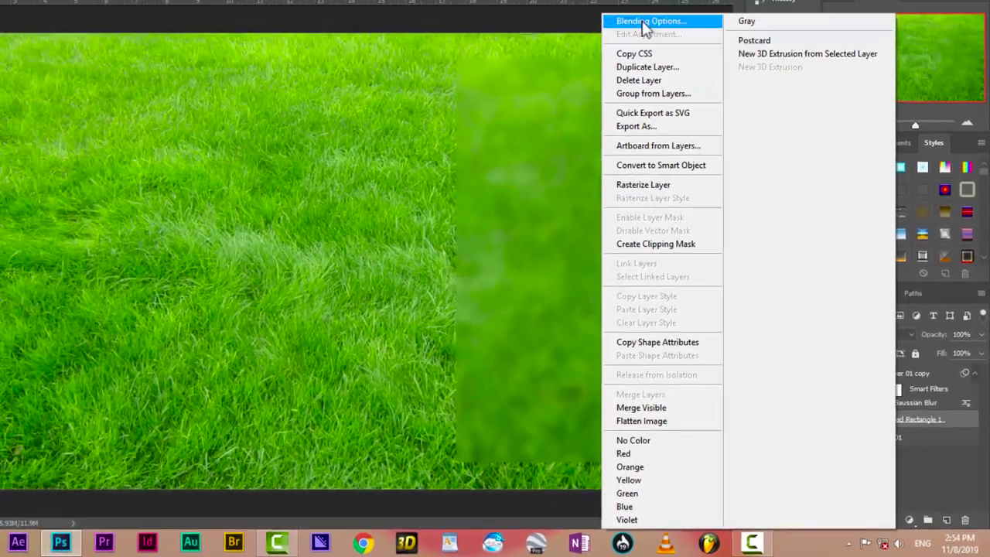
click(643, 23)
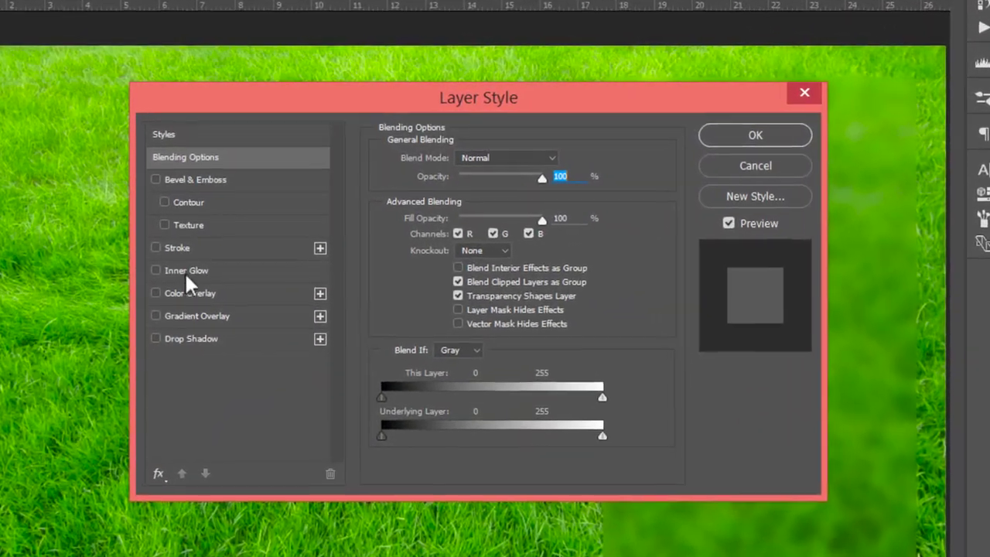
click(195, 273)
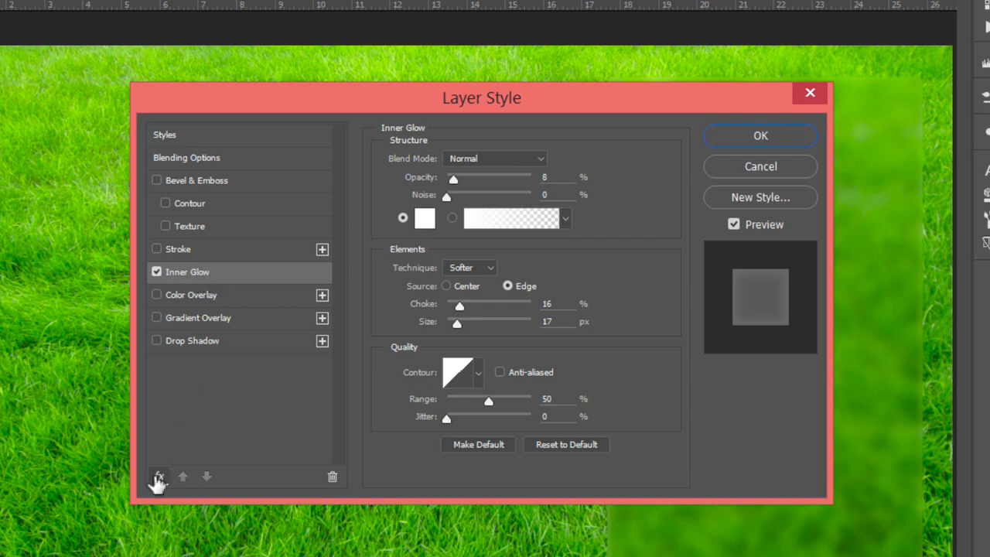
click(159, 476)
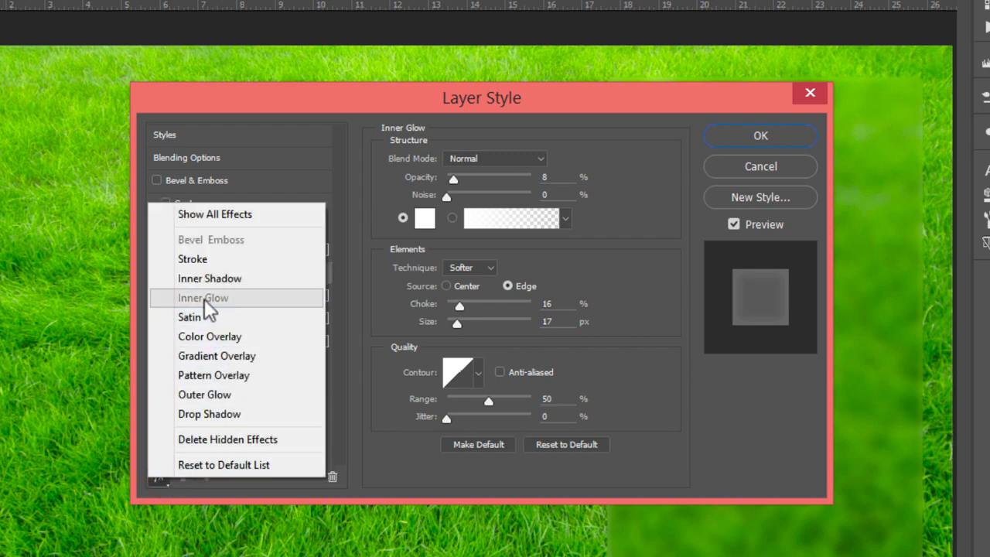
click(343, 359)
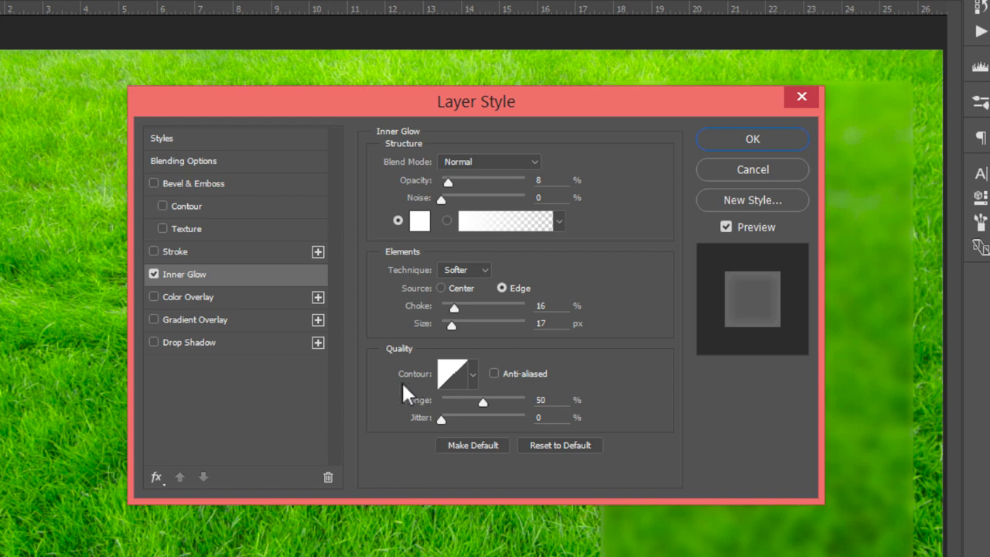
Step: Add Stroke, Color Overlay and Drop Shadow effects to the panel and apply them
click(183, 251)
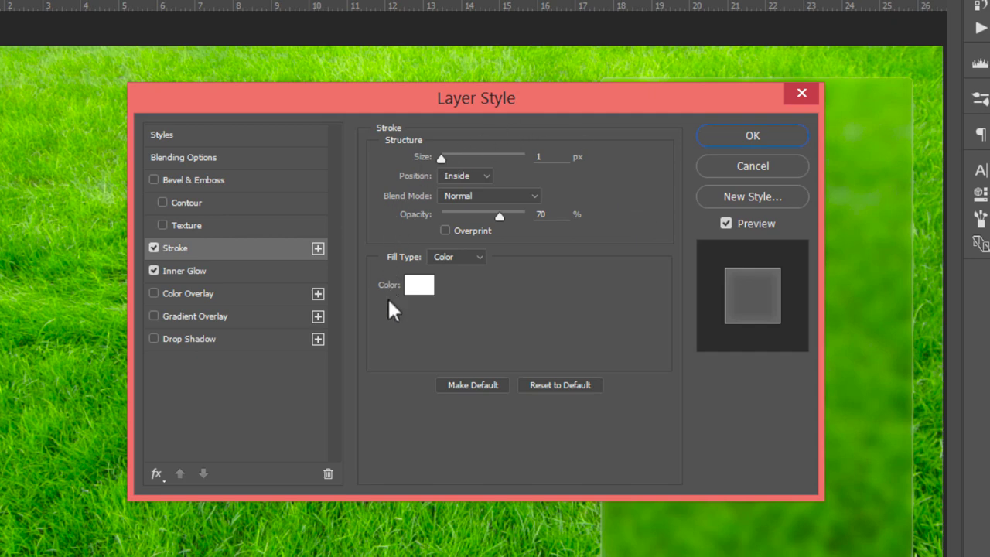
click(200, 296)
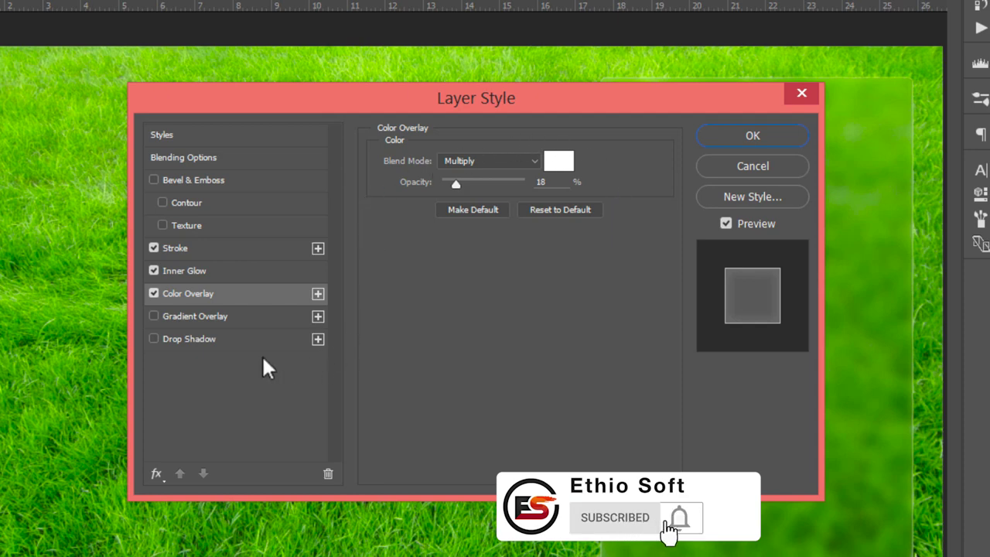
click(193, 342)
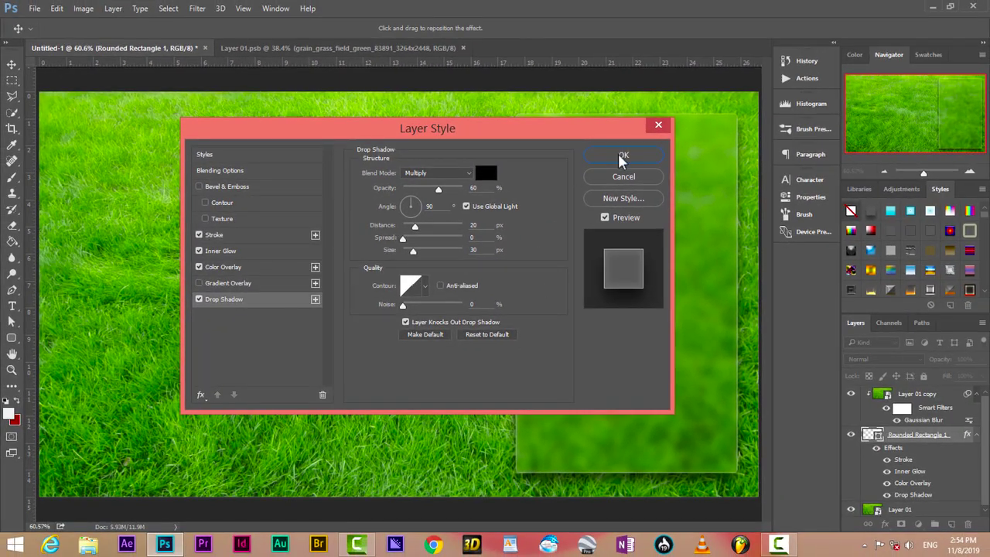
click(622, 154)
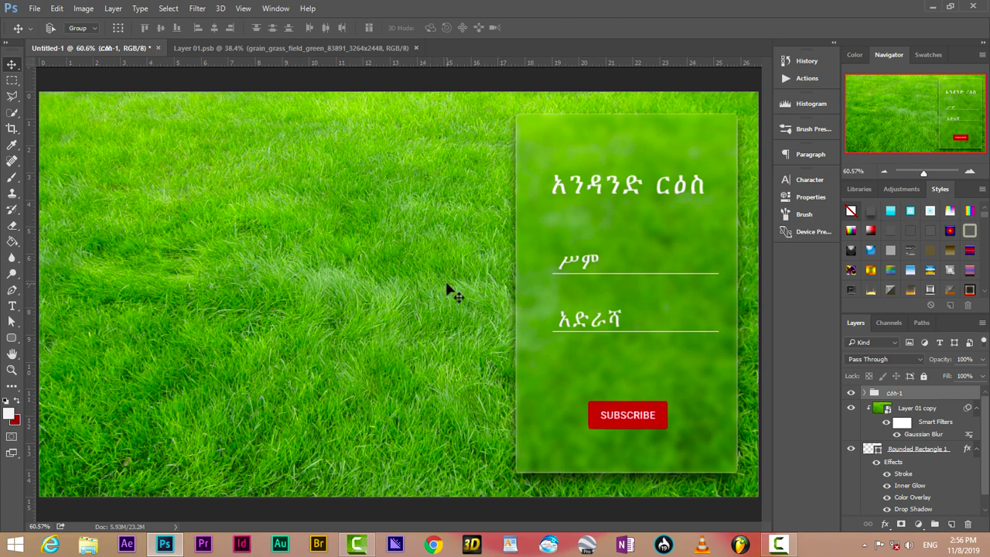
Step: Place the dark foggy forest photo as an embedded image in Layer 01.psb
click(255, 48)
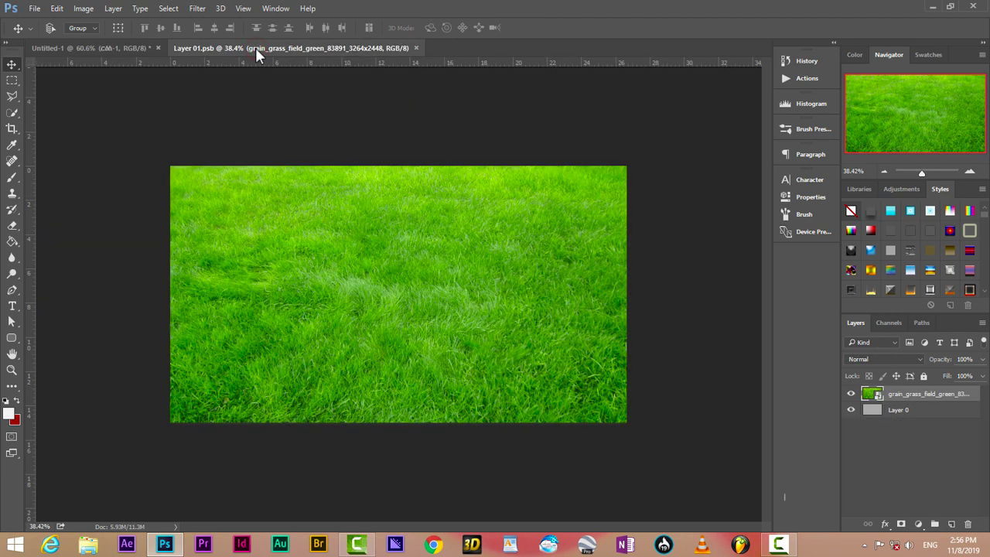
click(34, 10)
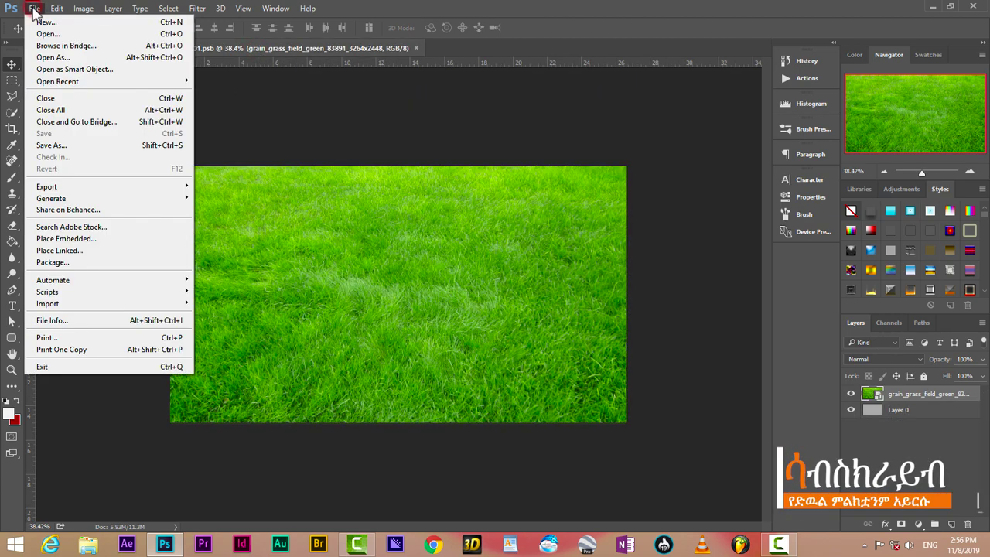
click(83, 242)
click(541, 112)
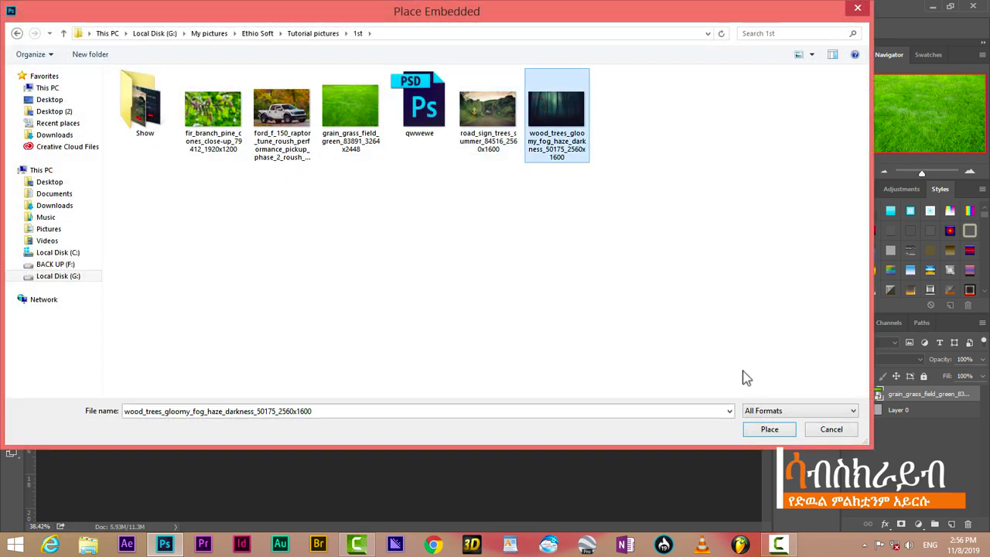
click(768, 430)
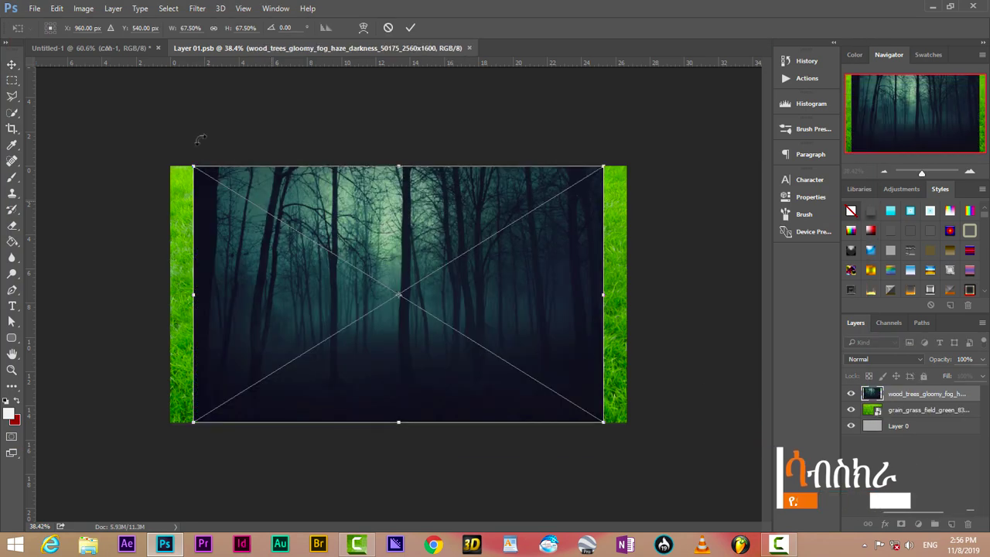
Step: Scale the forest photo to fill the canvas, save, and return to Untitled-1
drag(194, 422, 166, 433)
click(410, 27)
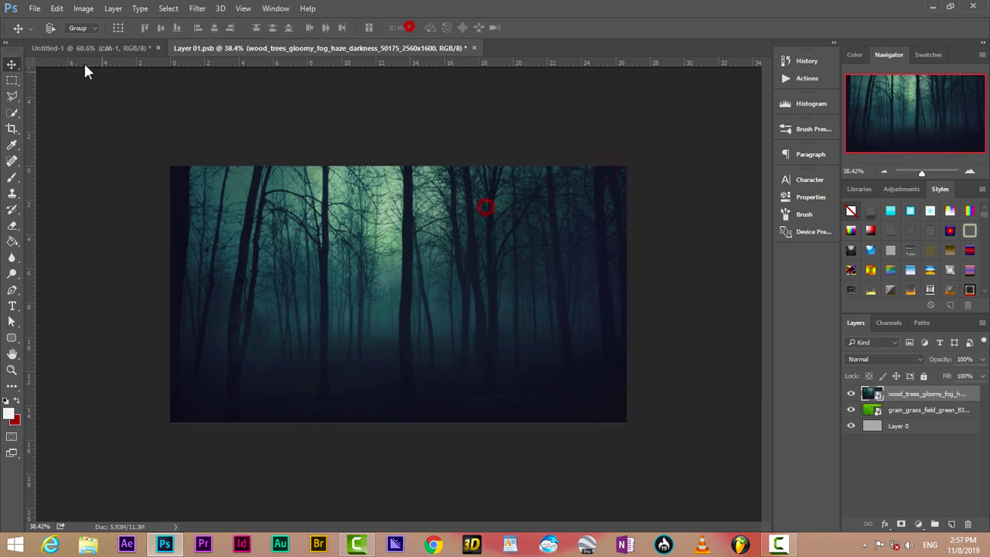
click(34, 7)
click(51, 133)
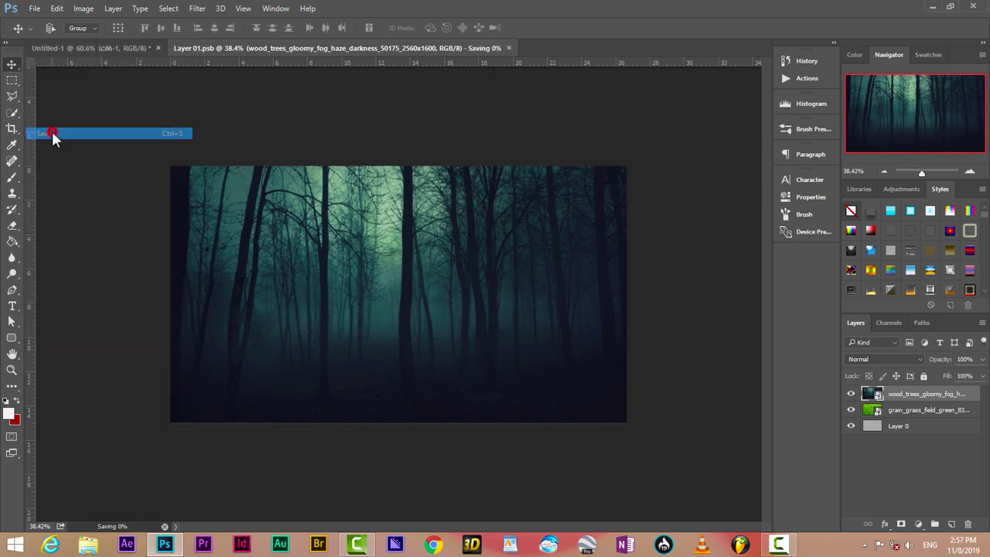
click(120, 49)
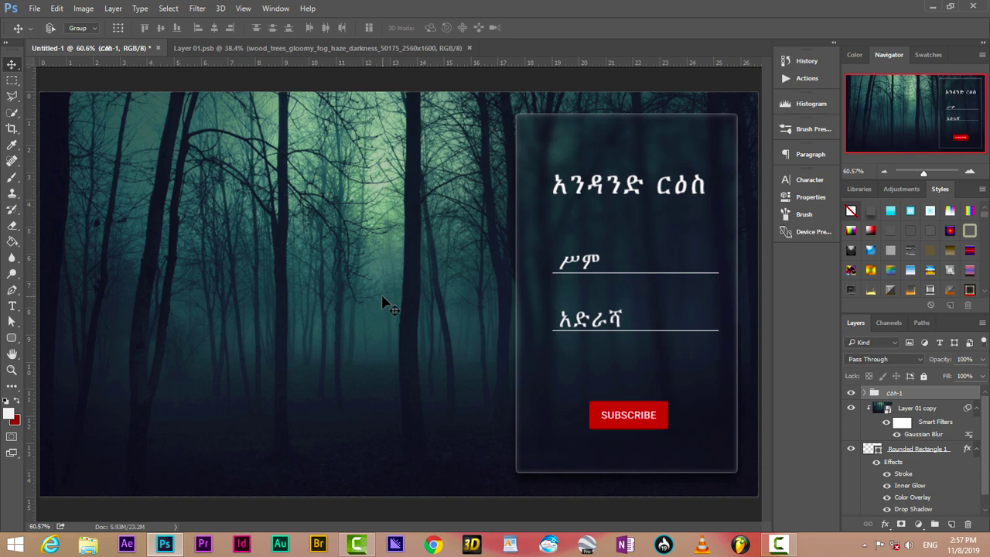
Step: Save the composite as a Photoshop (*.PSD) file named Project
click(34, 10)
click(60, 146)
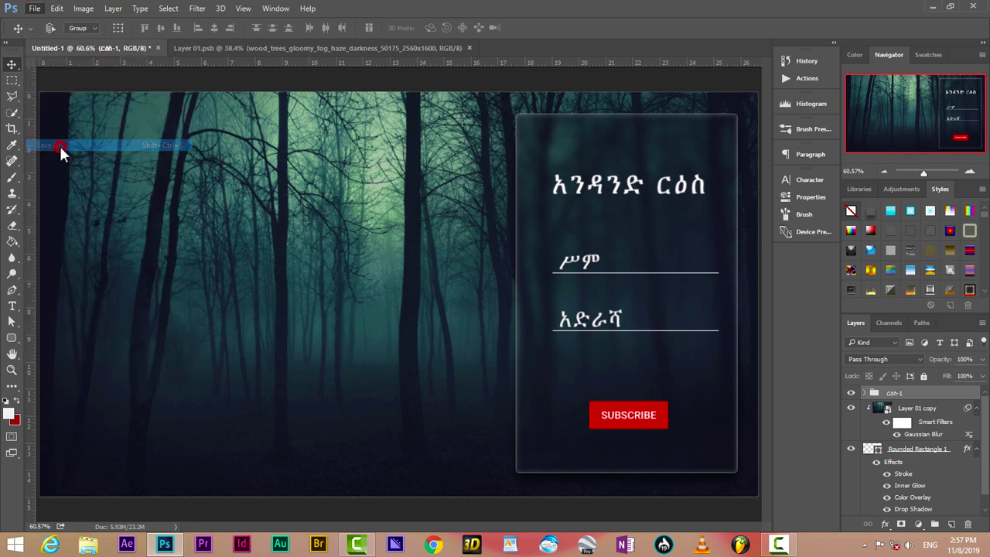
click(143, 402)
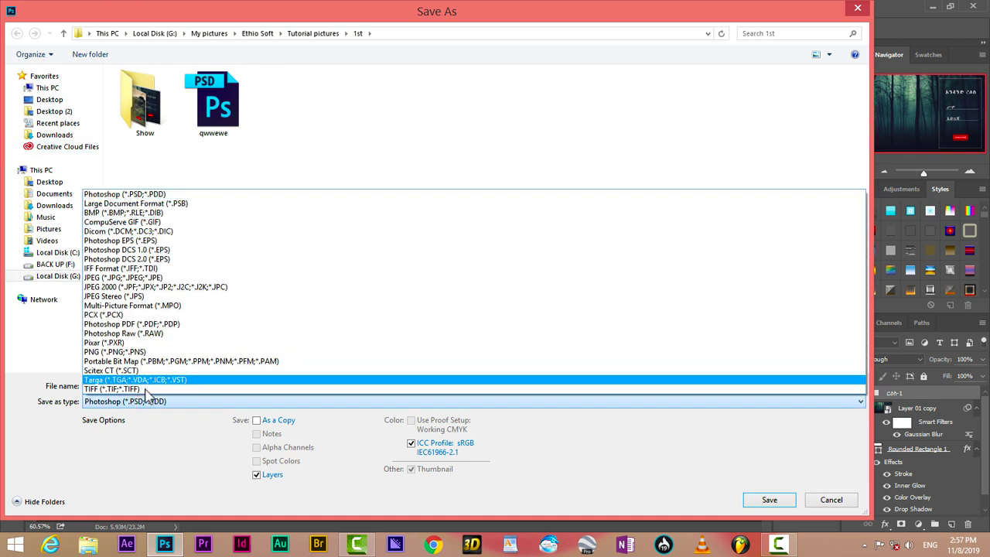
click(143, 400)
text(Project)
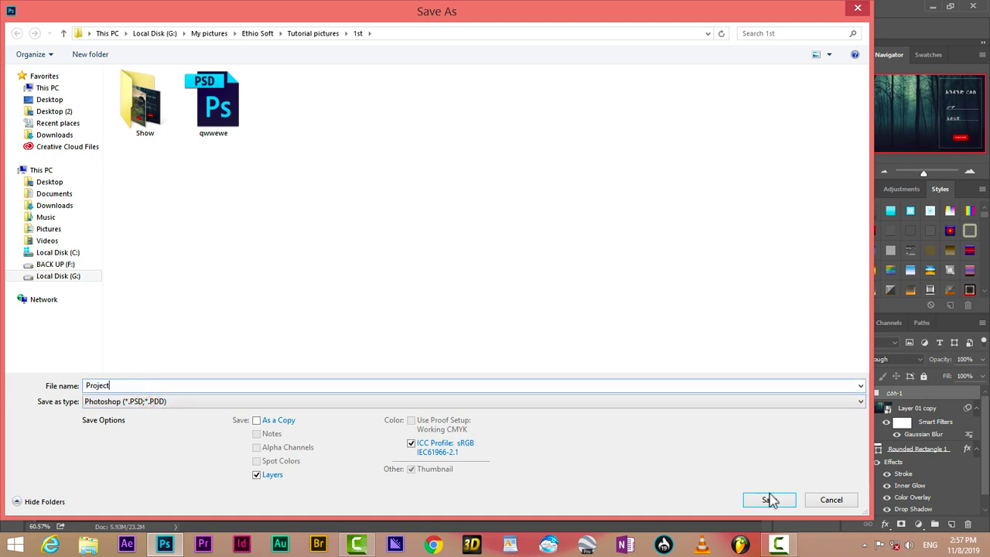
click(769, 500)
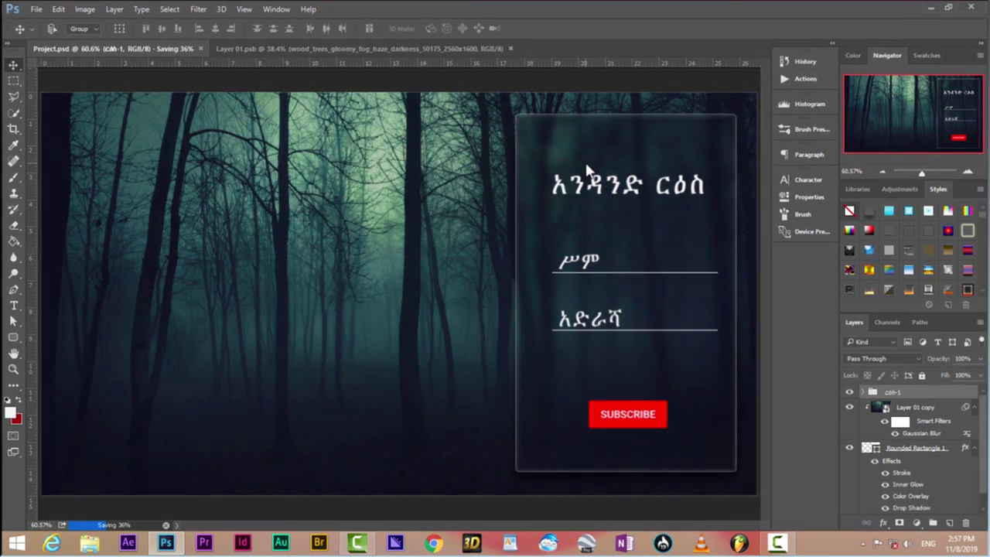